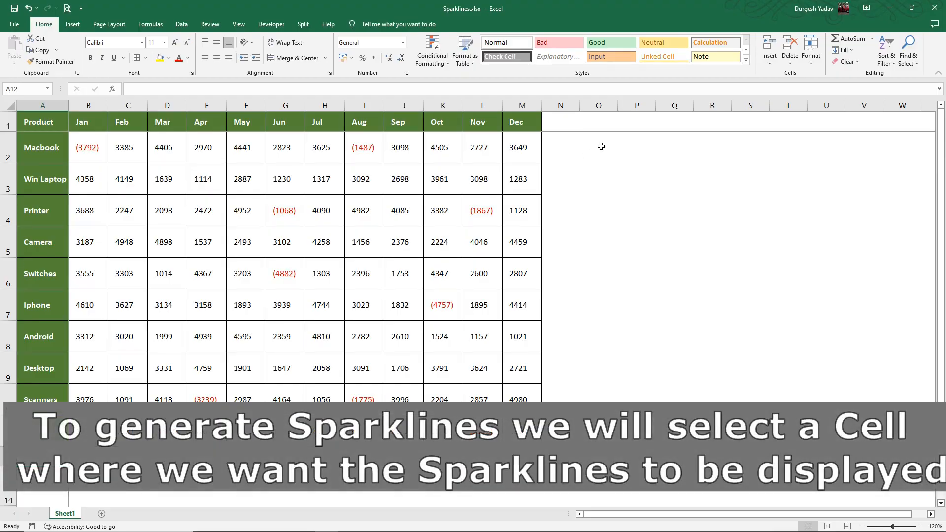
- Insert a Column sparkline in cell O2 using the Macbook row B2:M2 as its data range
left_click(600, 144)
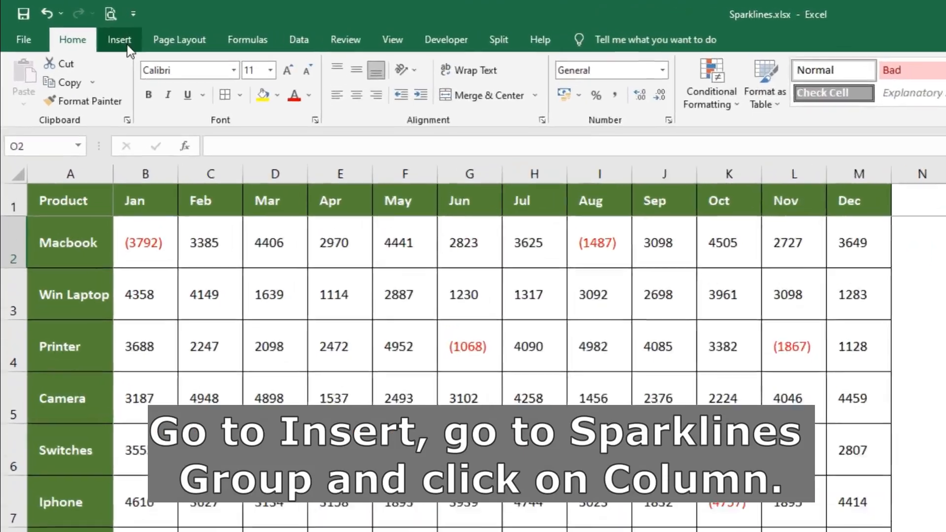
left_click(123, 43)
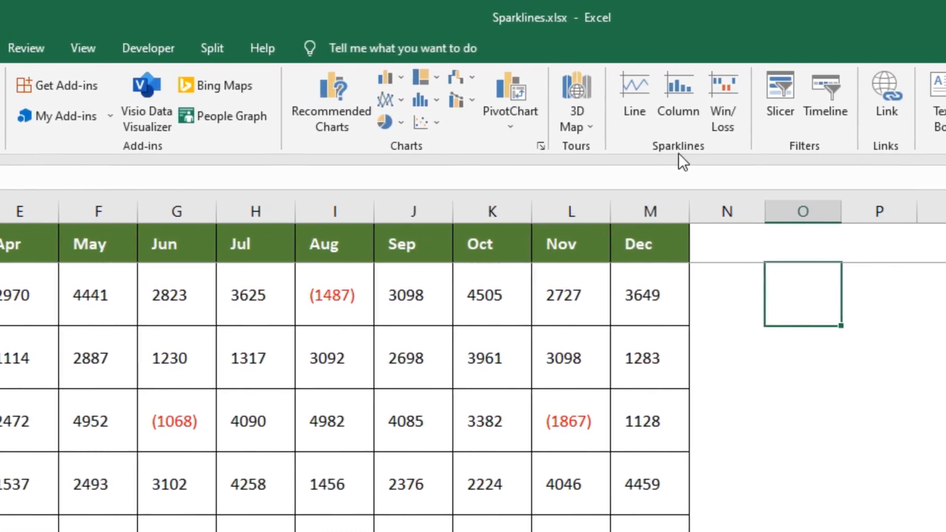
left_click(684, 103)
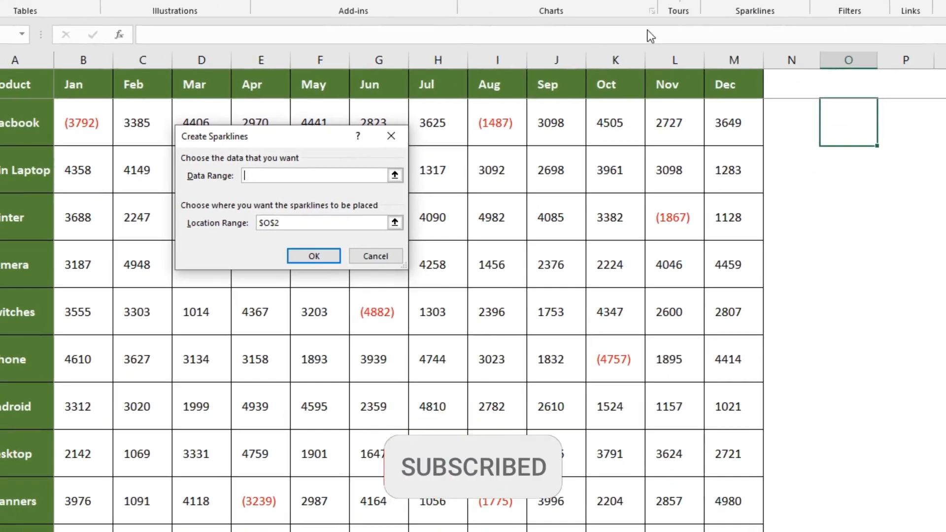
left_click_drag(289, 137, 281, 157)
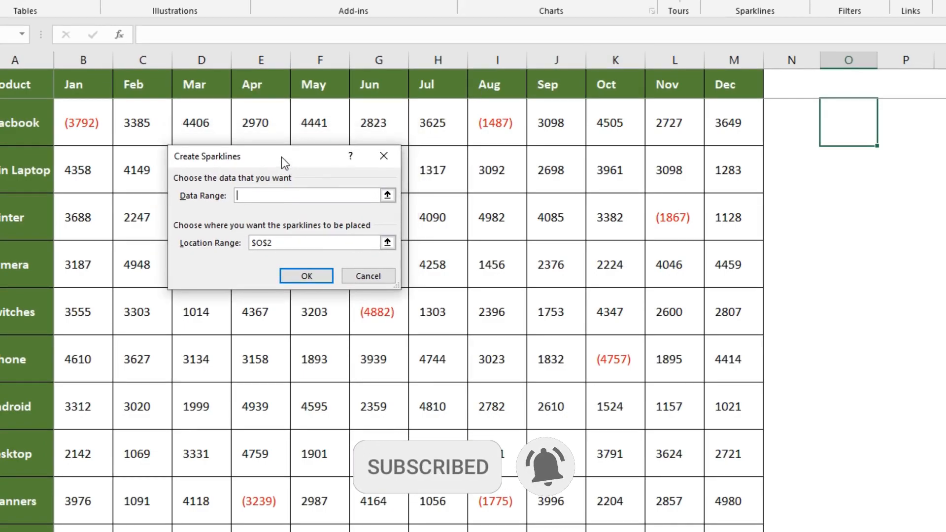
left_click(288, 247)
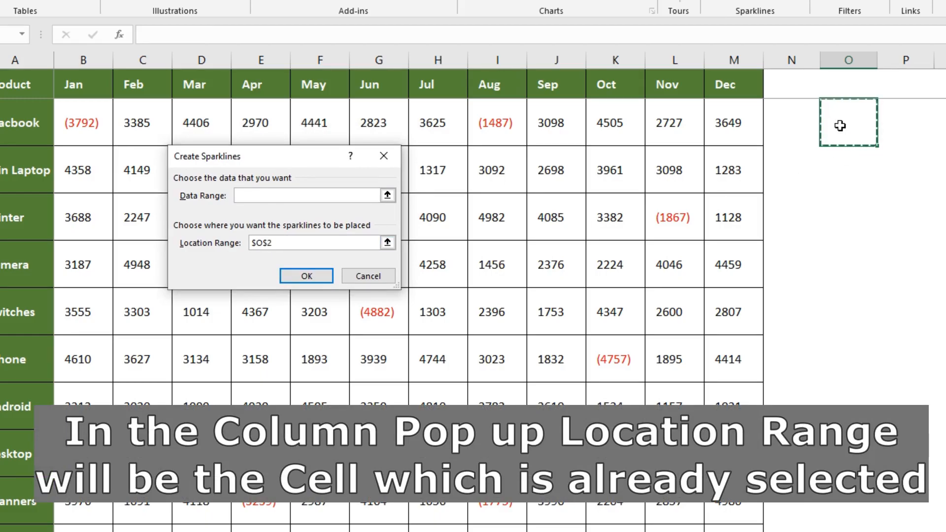
left_click(276, 197)
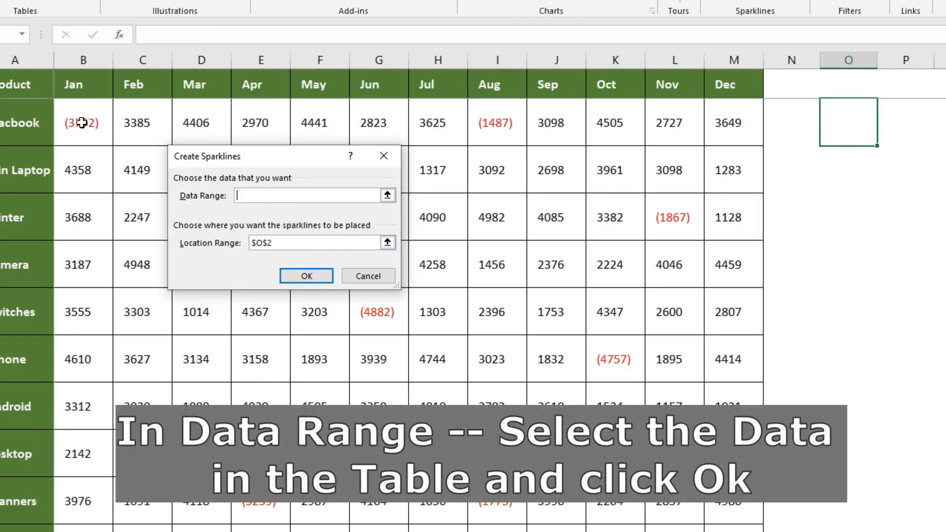
left_click_drag(82, 123, 713, 133)
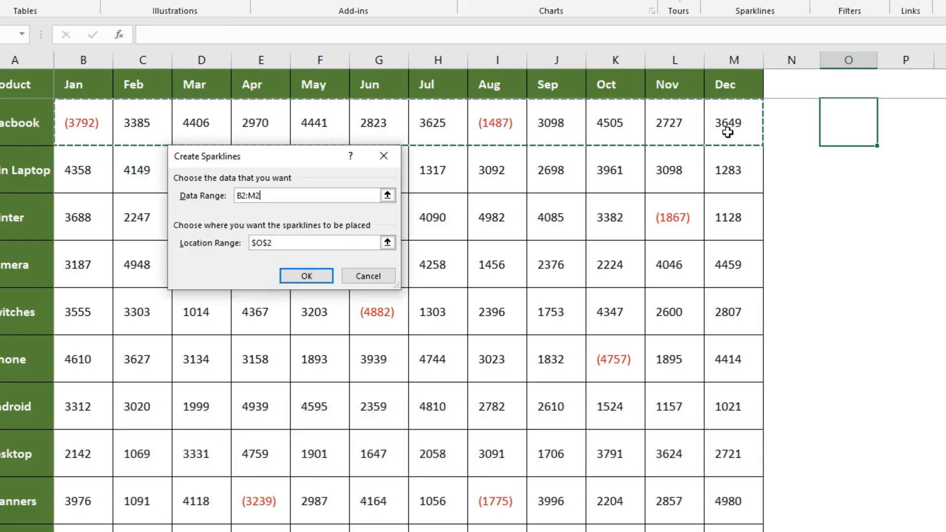
left_click(315, 276)
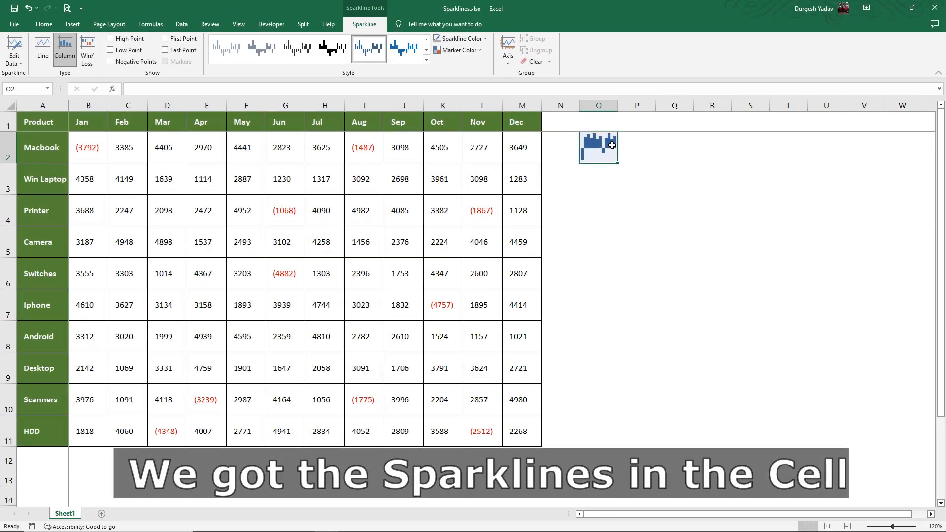
- Widen column O to about five times its width and add all borders to cells O2:O11
left_click_drag(618, 105, 788, 121)
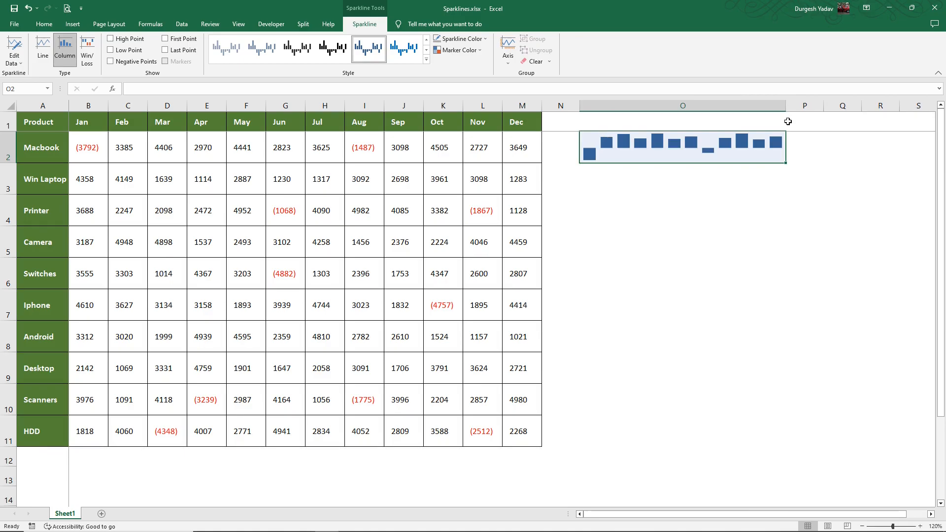
left_click_drag(659, 150, 623, 429)
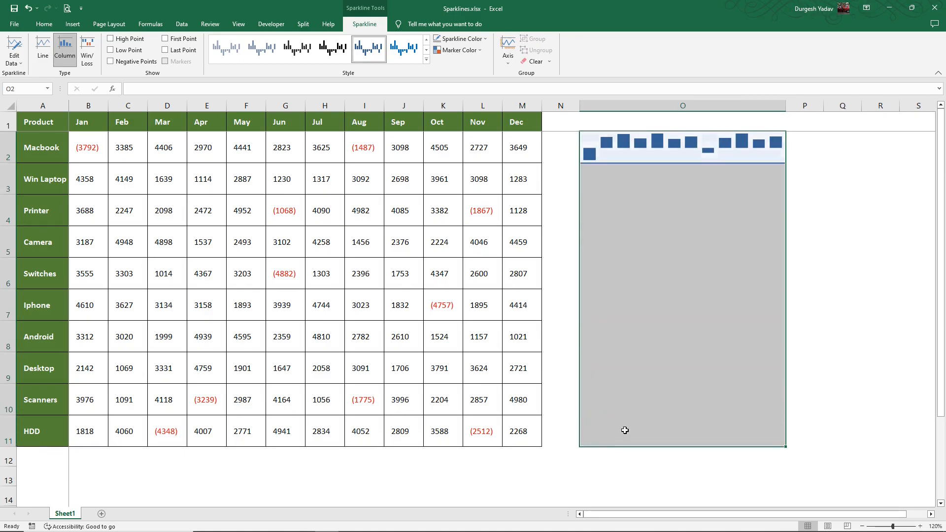
left_click(43, 26)
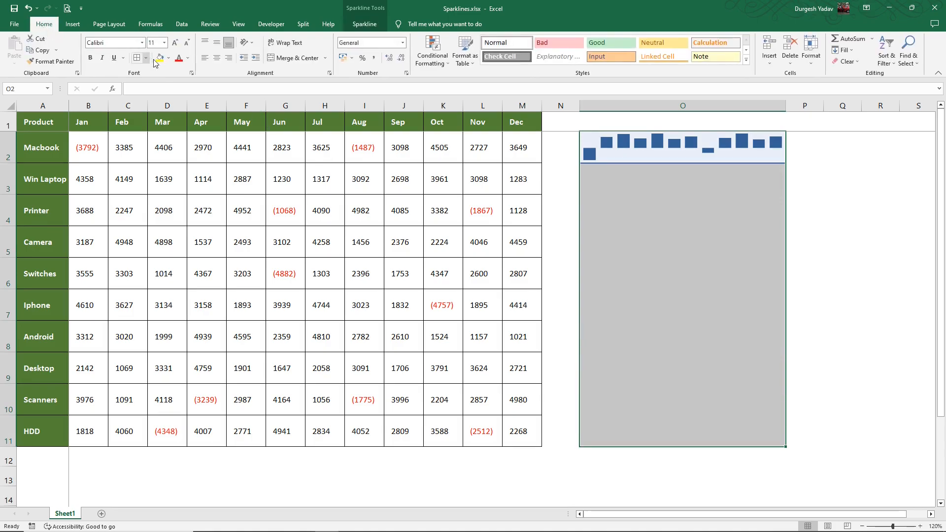
left_click(138, 59)
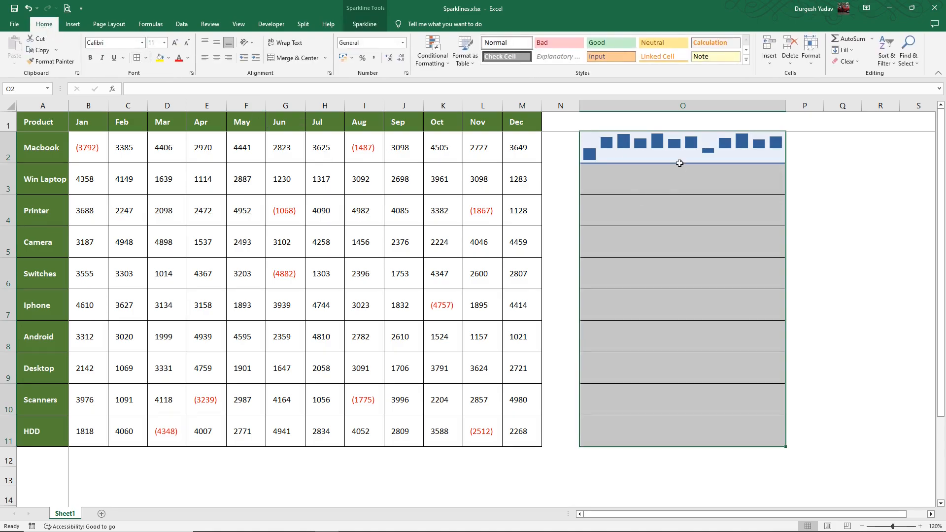
- Try gold, grey, blue and yellow styles on the O2 sparkline and settle on the darkest gold style
left_click(681, 150)
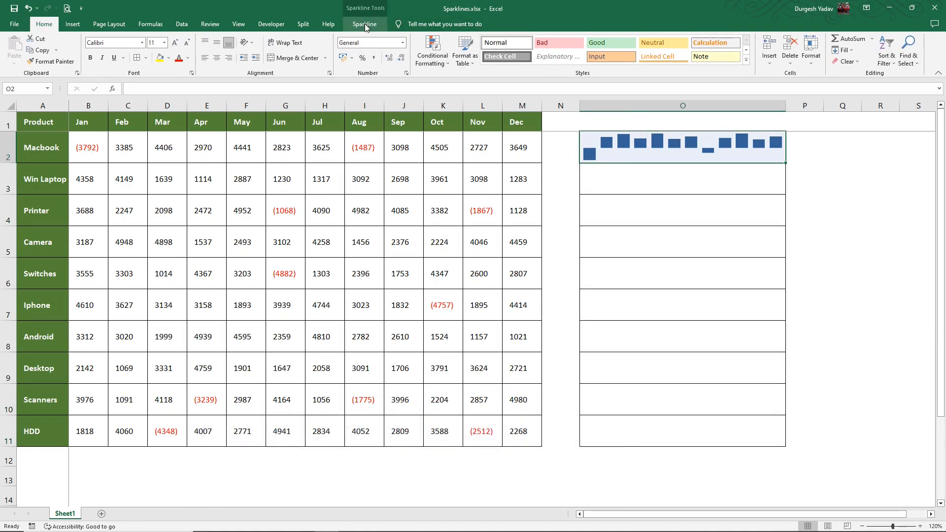
left_click(365, 24)
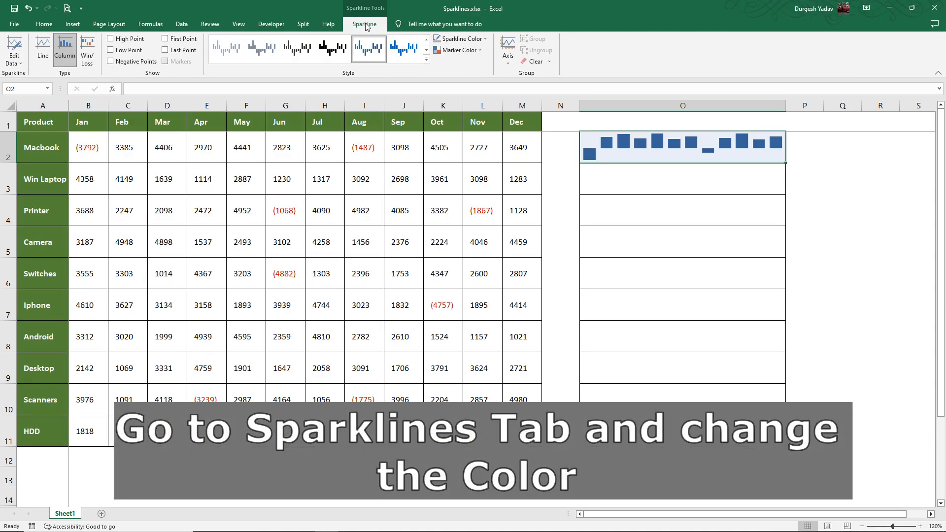
left_click(426, 59)
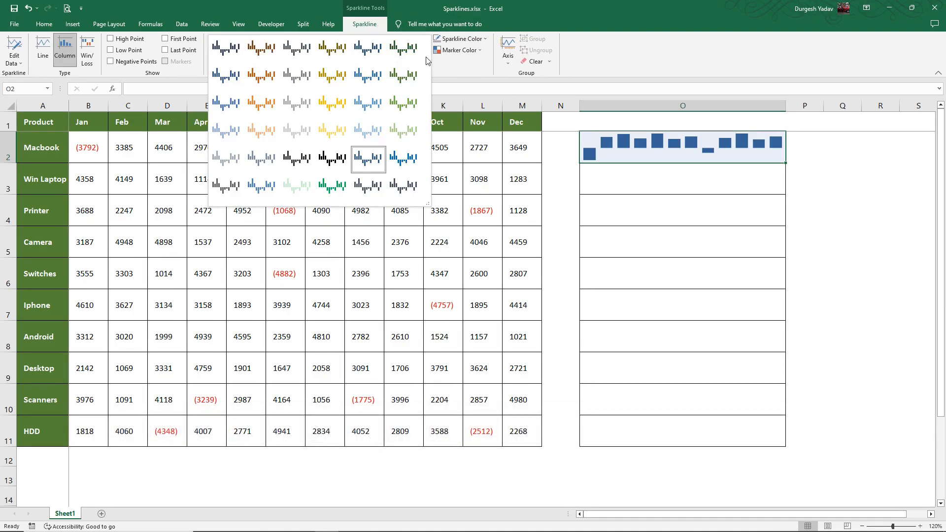
left_click(336, 81)
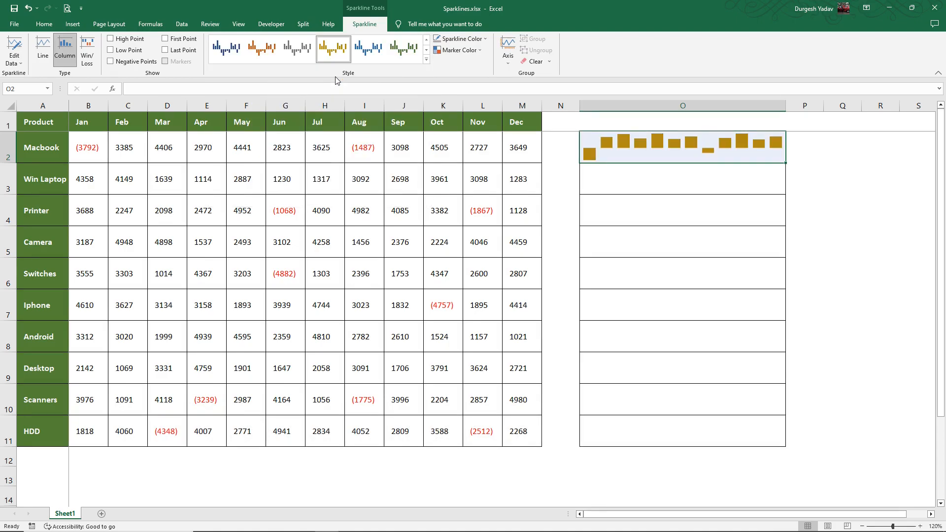
left_click(297, 58)
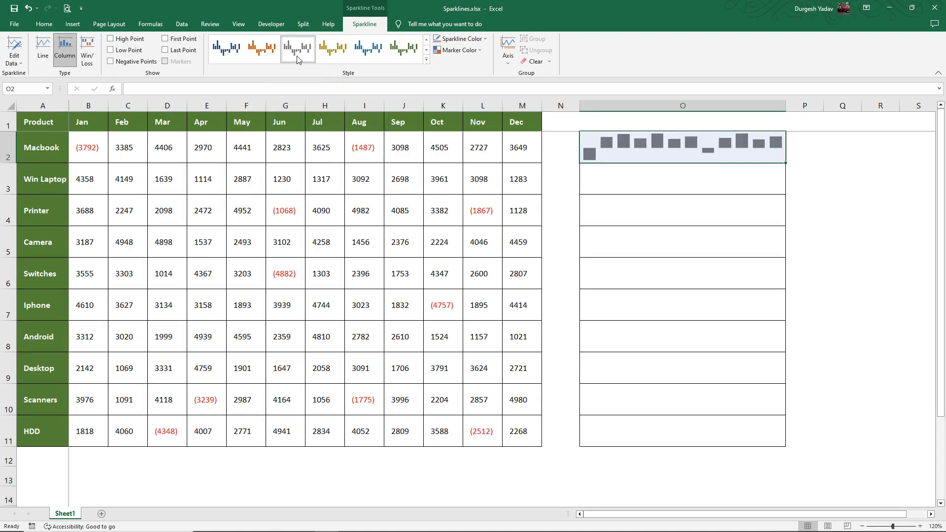
left_click(237, 54)
left_click(426, 59)
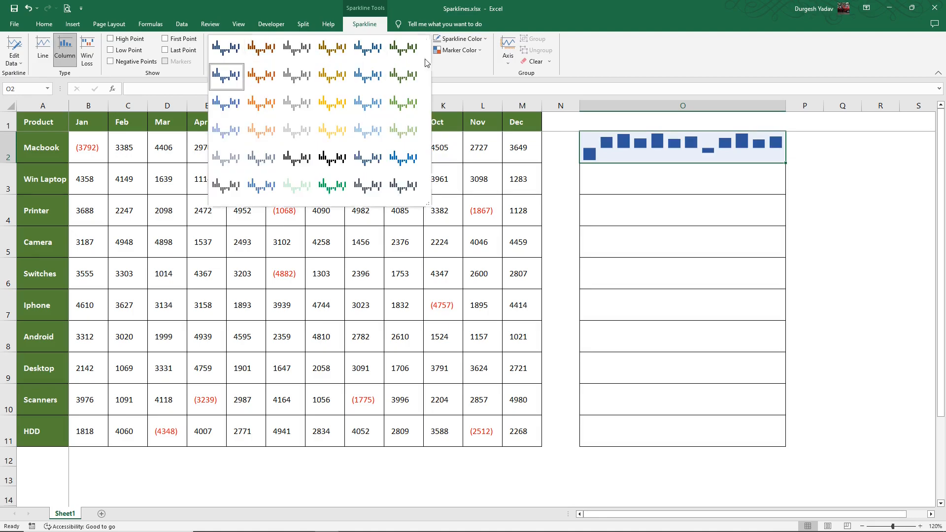
left_click(348, 107)
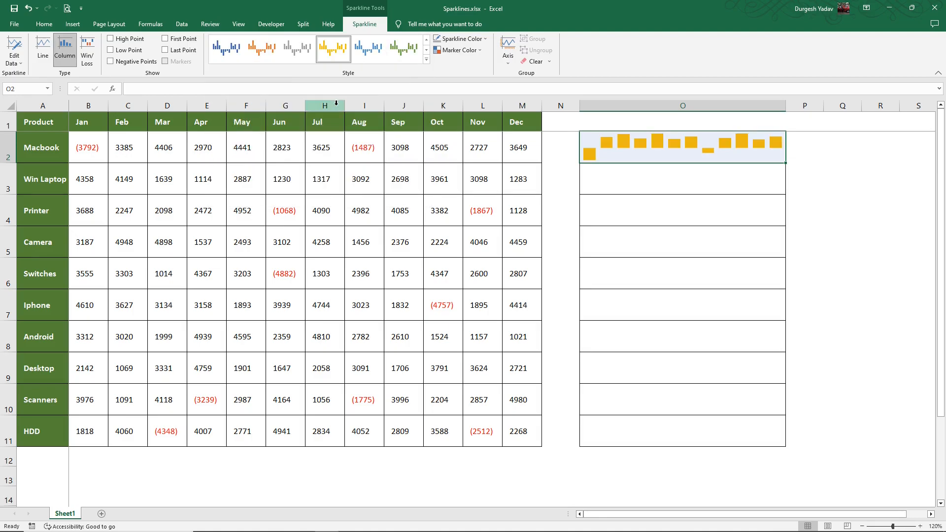
left_click(427, 60)
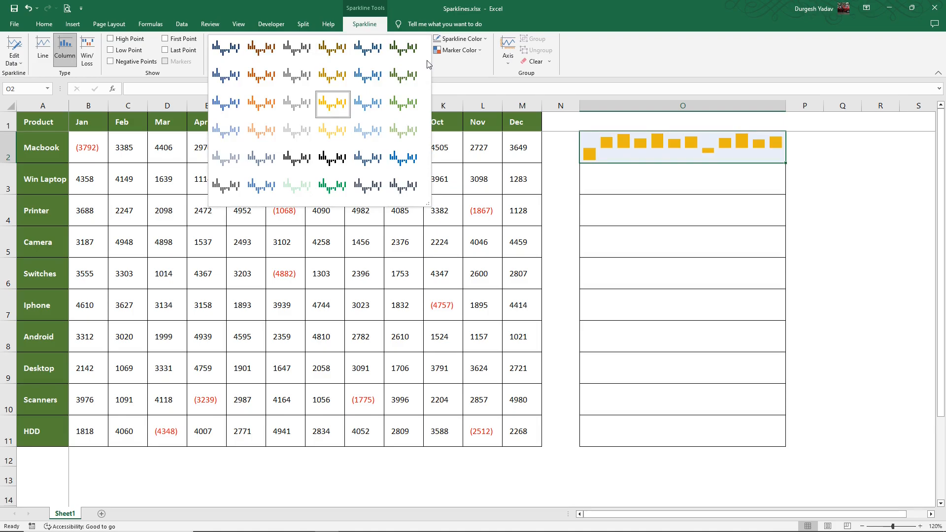
left_click(341, 51)
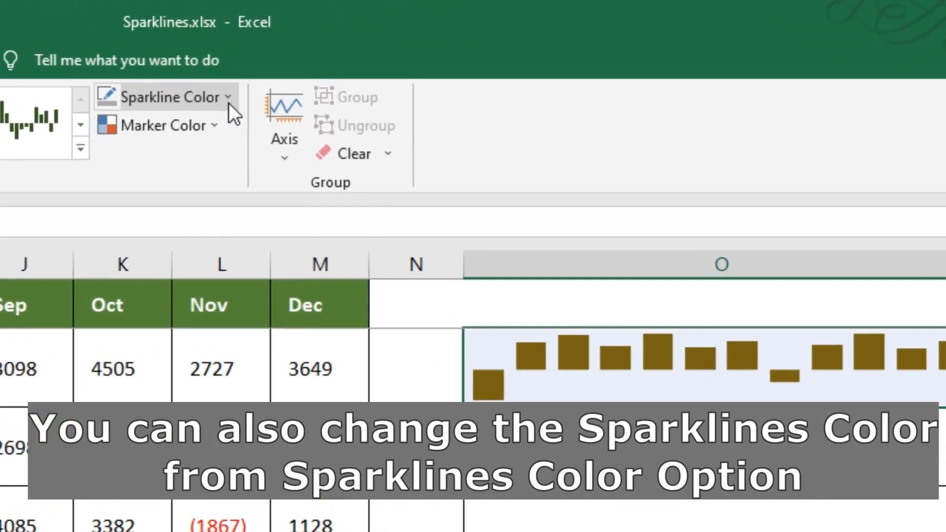
- Try orange, dark green and blue-grey sparkline colors on O2 and reapply the darkest gold style
left_click(356, 72)
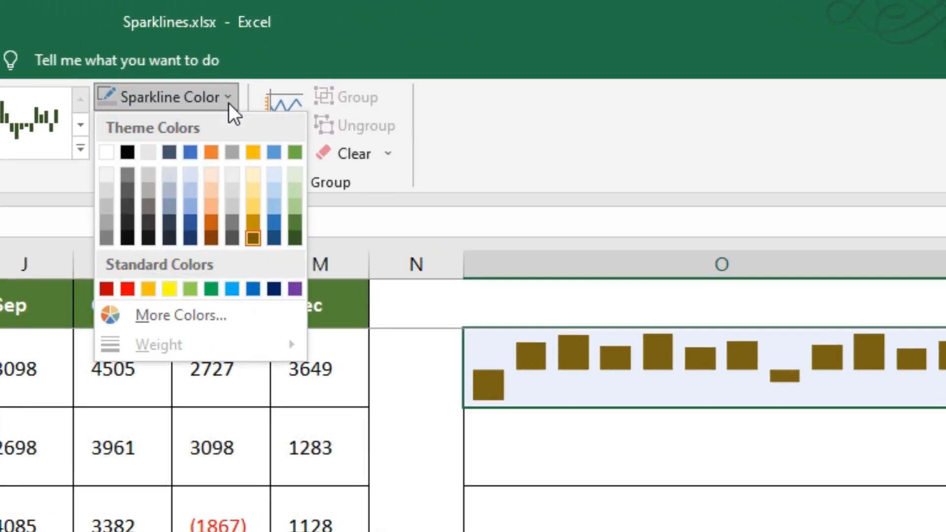
left_click(212, 153)
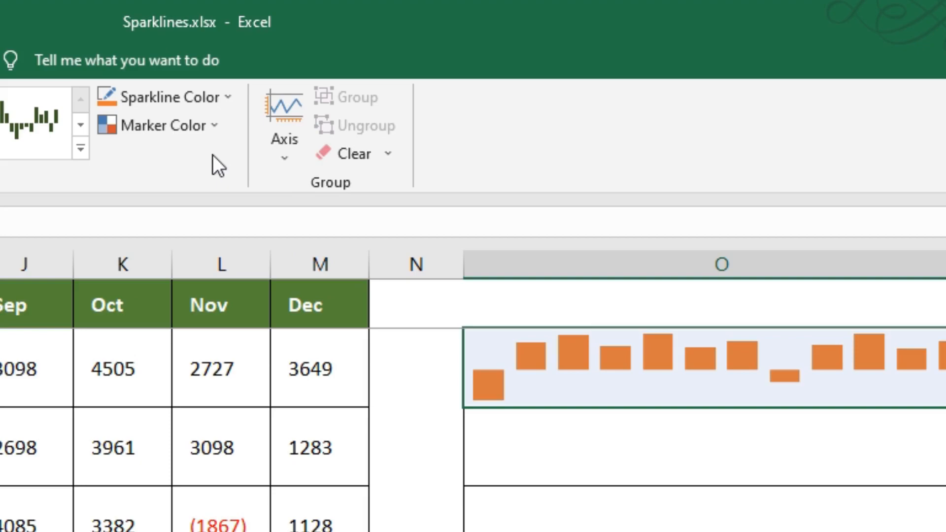
left_click(227, 100)
left_click(297, 224)
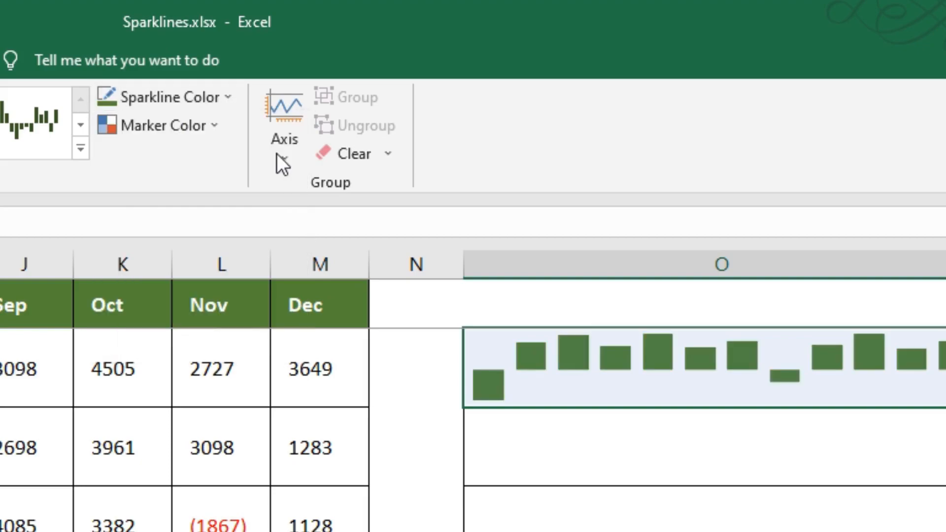
left_click(229, 100)
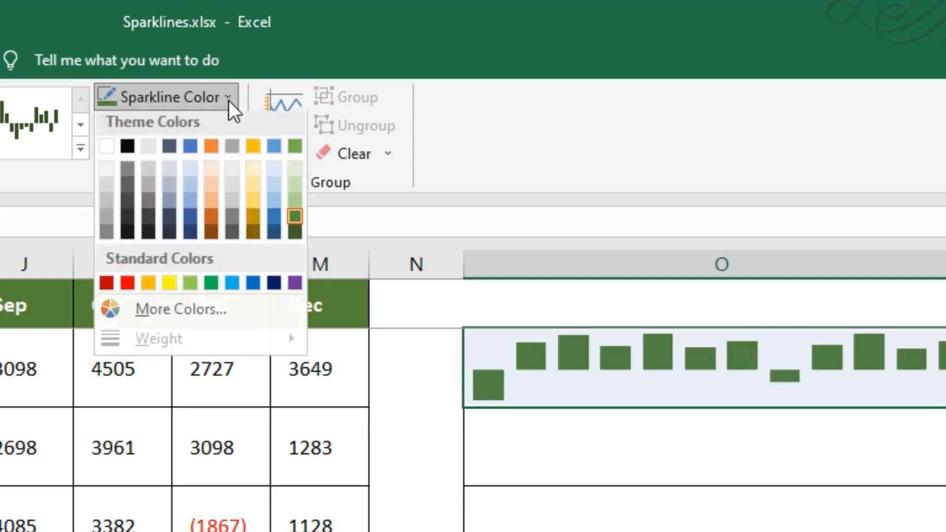
left_click(174, 205)
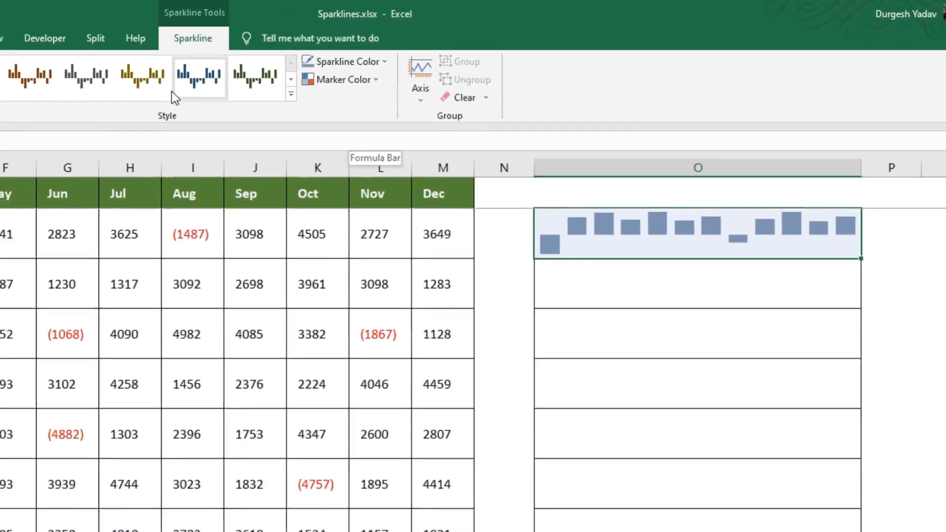
left_click(141, 89)
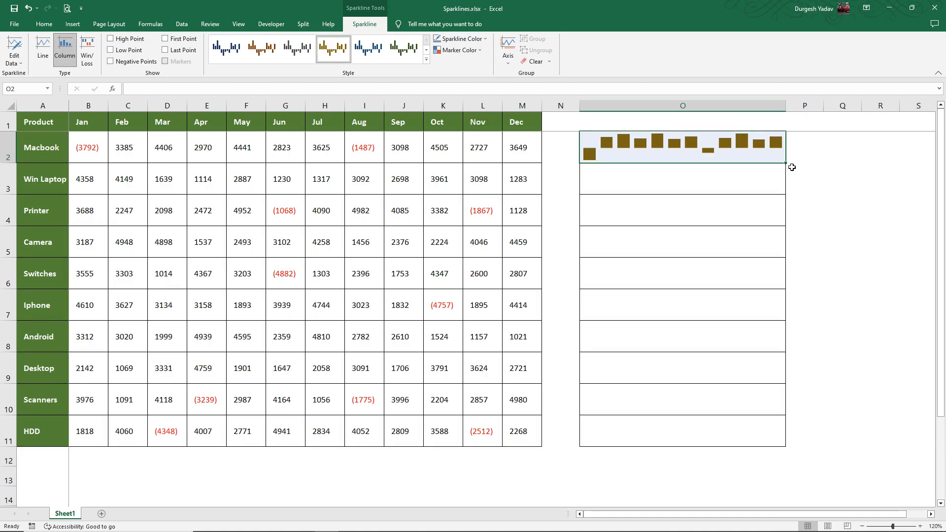
- Fill the sparkline in O2 down through O11 so every product row has one
left_click_drag(786, 163, 735, 437)
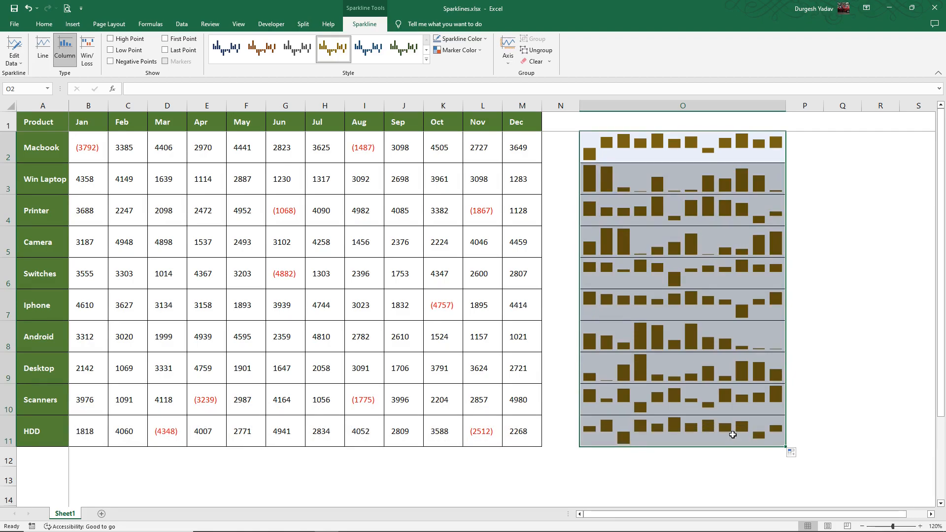
left_click(811, 325)
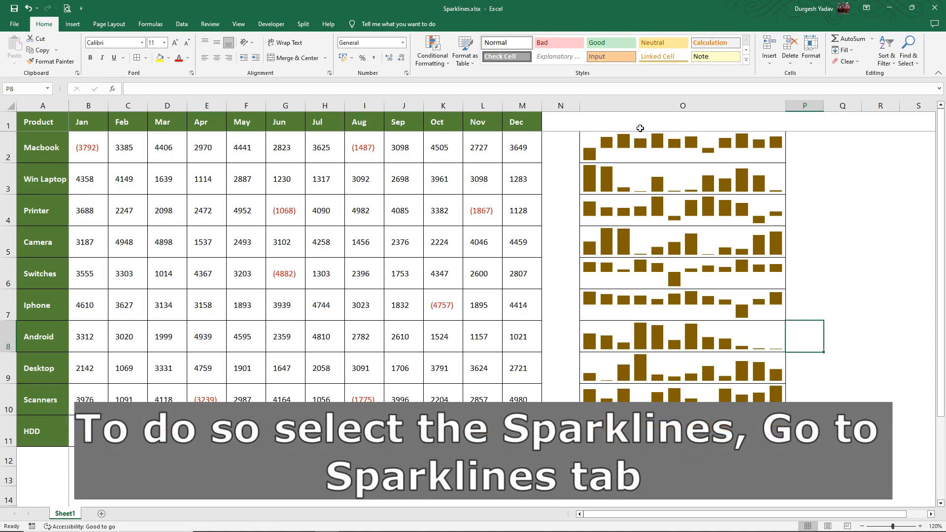
- Set the Negative Points marker color to standard red for all the sparklines in O2:O11
left_click_drag(633, 151, 635, 423)
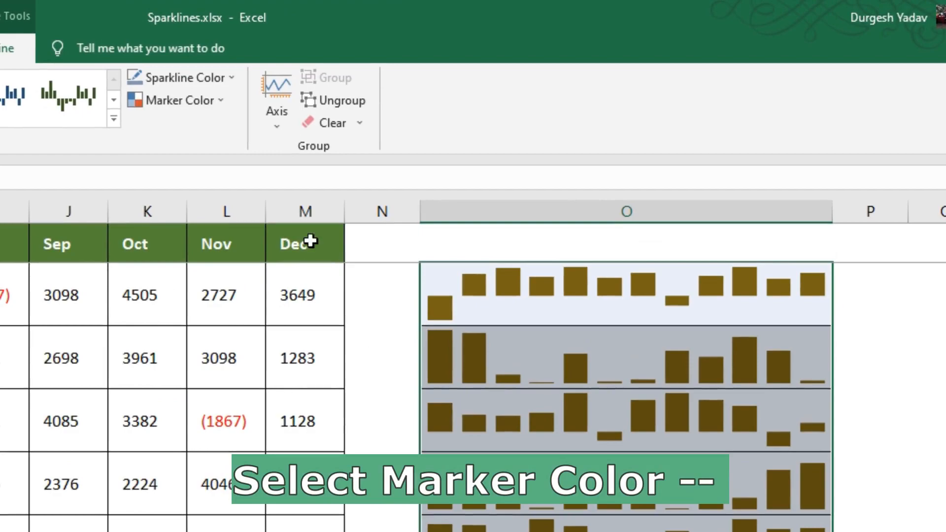
left_click(226, 101)
left_click(222, 129)
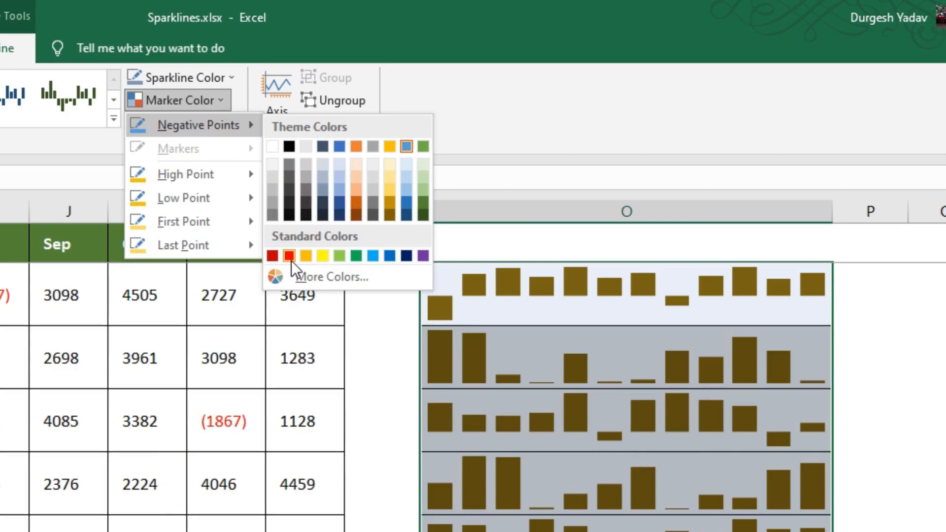
left_click(289, 257)
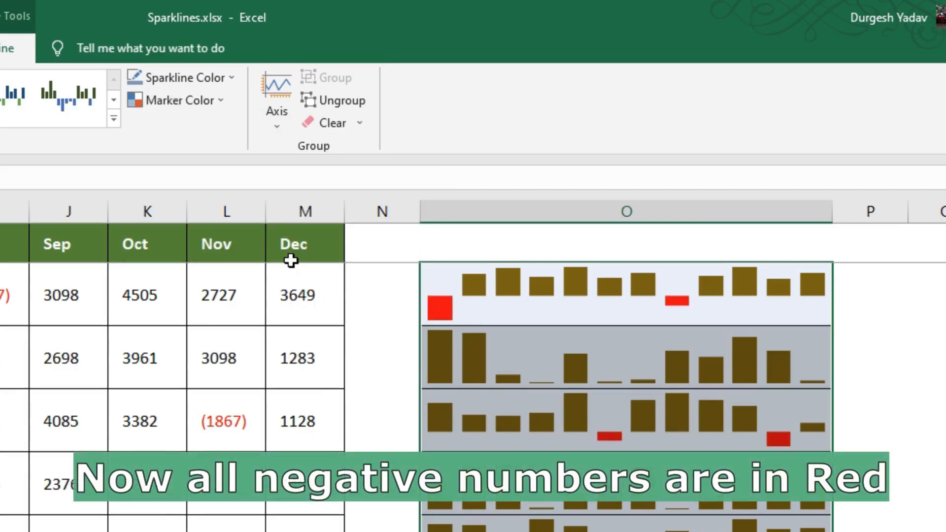
left_click(523, 314)
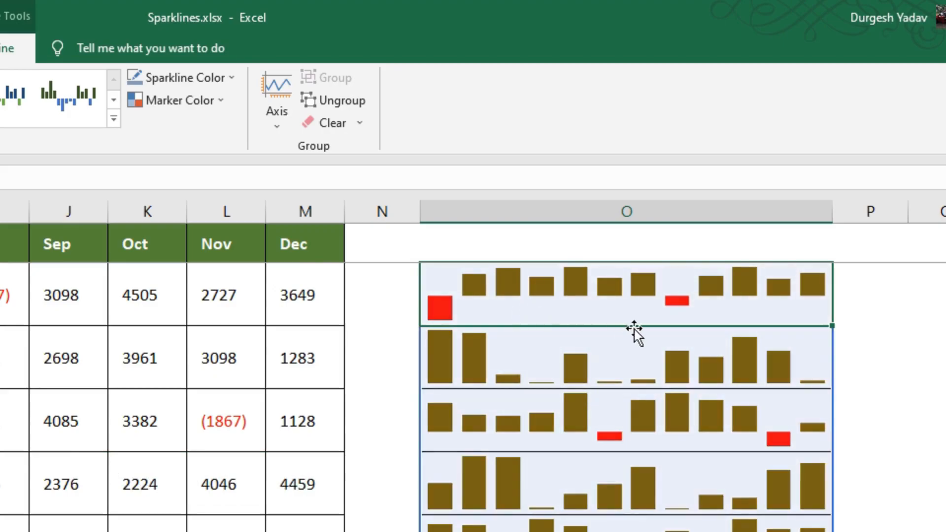
left_click(860, 377)
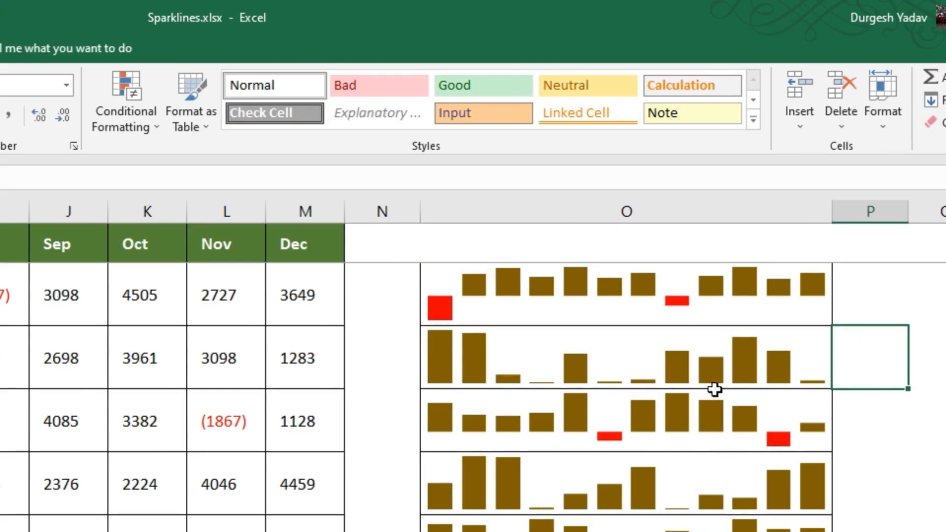
left_click(560, 307)
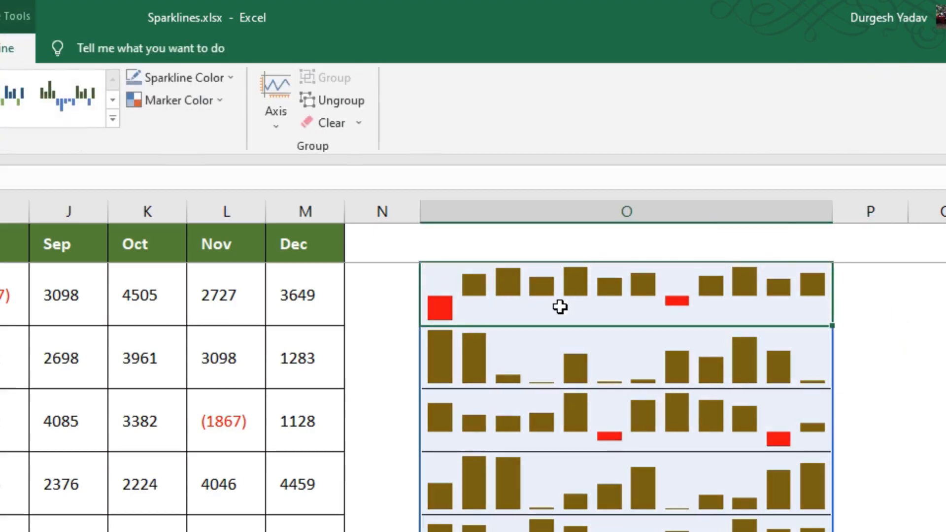
- Set the High Point marker color to dark green (25% darker) for all the sparklines in O2:O11
left_click(224, 102)
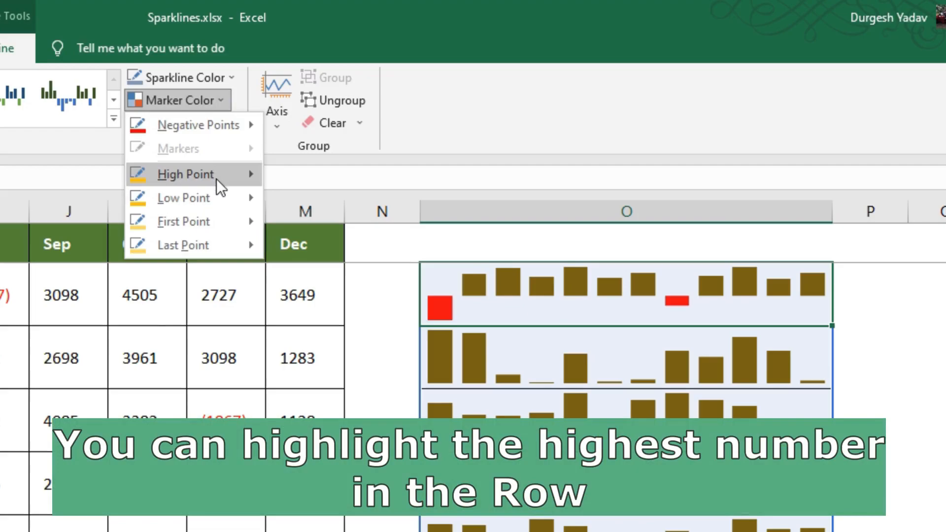
mouse_move(217, 179)
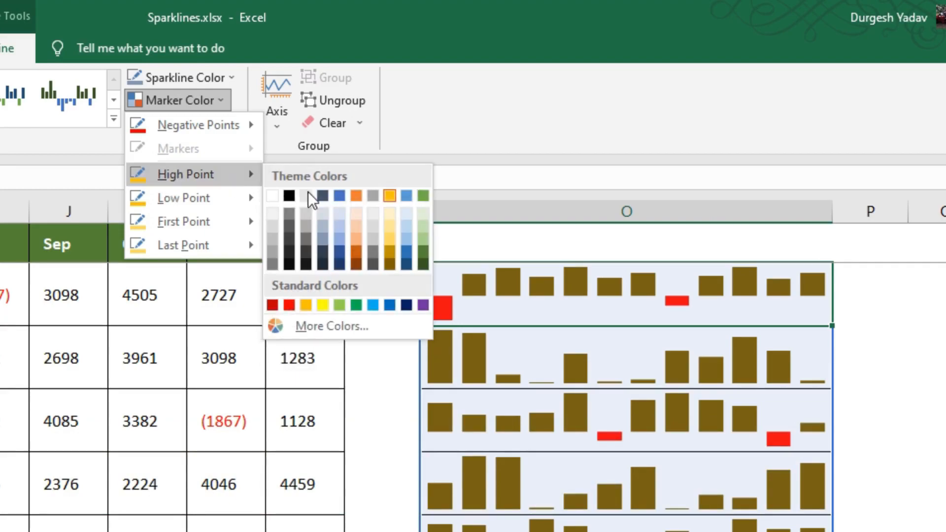
left_click(423, 252)
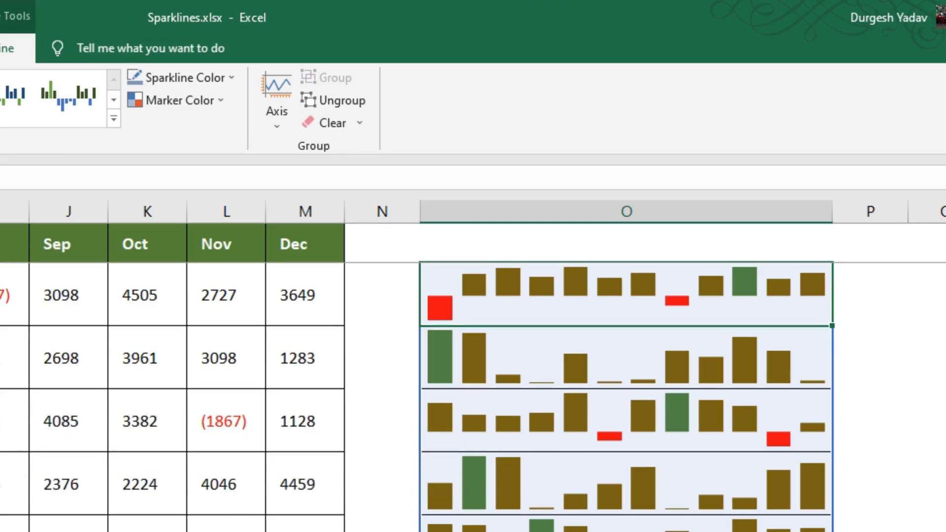
key("ctrl+Home")
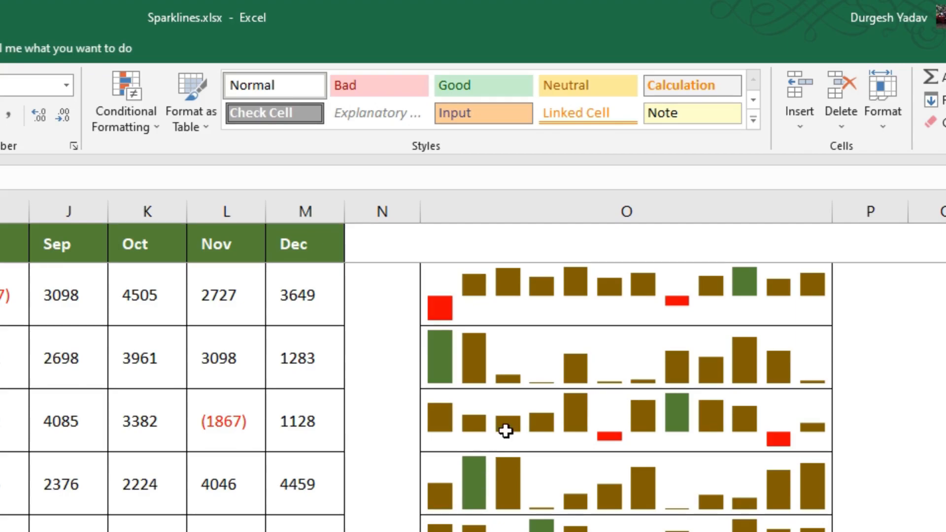
- Set the First Point marker color to light orange (40% lighter) for the sparklines in O2:O11
left_click(527, 289)
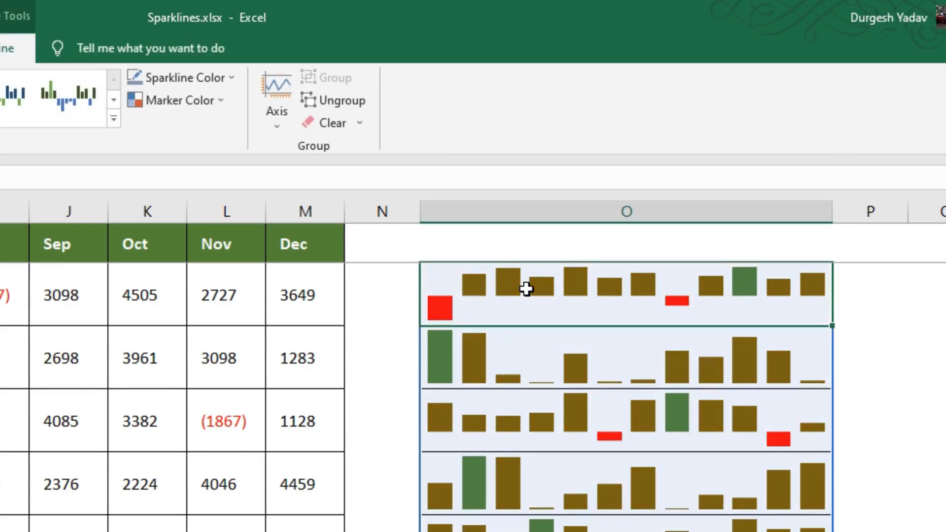
left_click(224, 98)
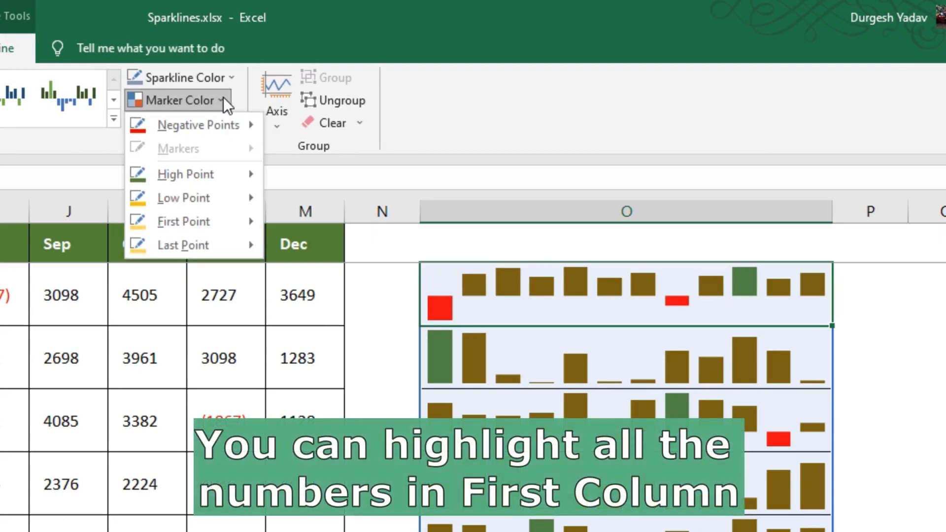
mouse_move(206, 205)
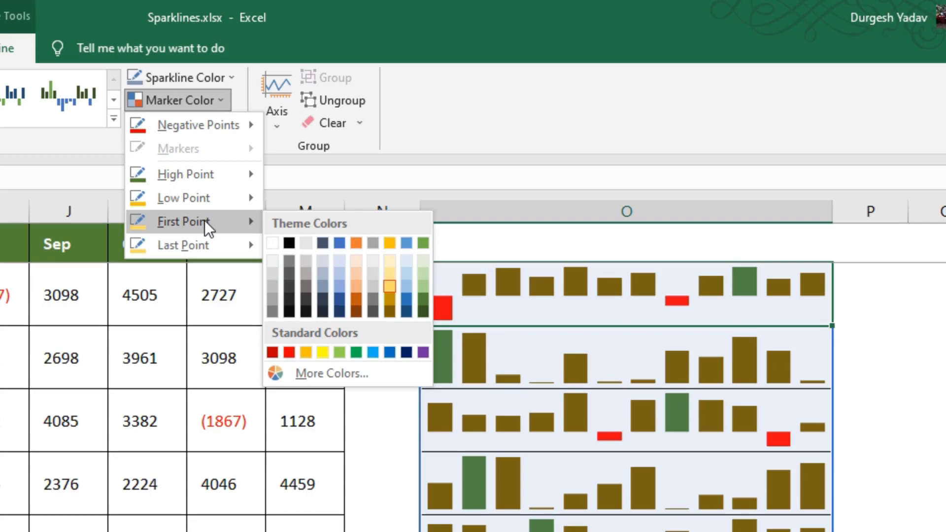
left_click(359, 288)
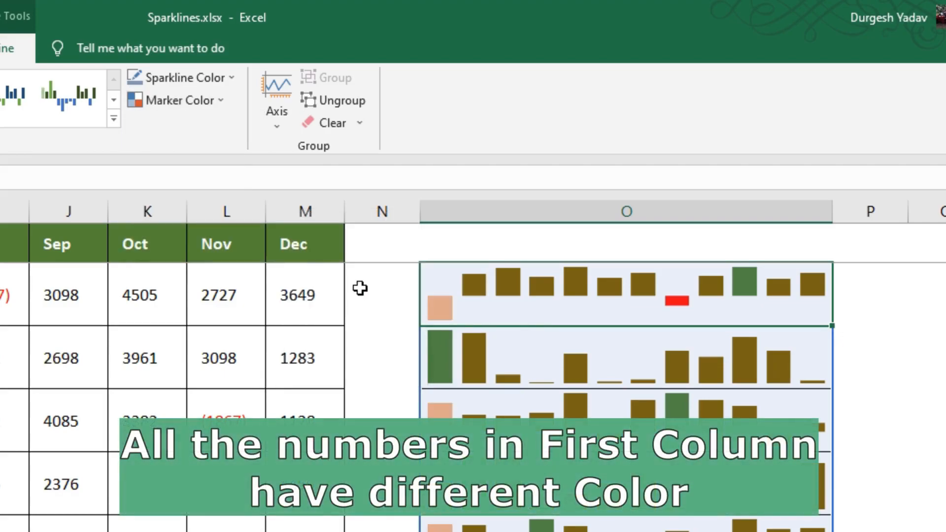
- Change the First Point marker color of the sparklines to dark orange (25% darker)
left_click(223, 101)
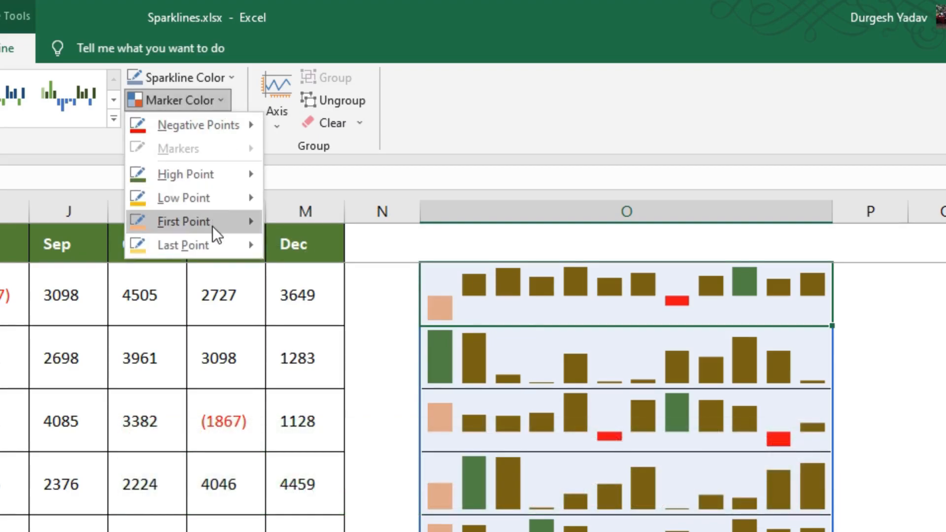
mouse_move(197, 245)
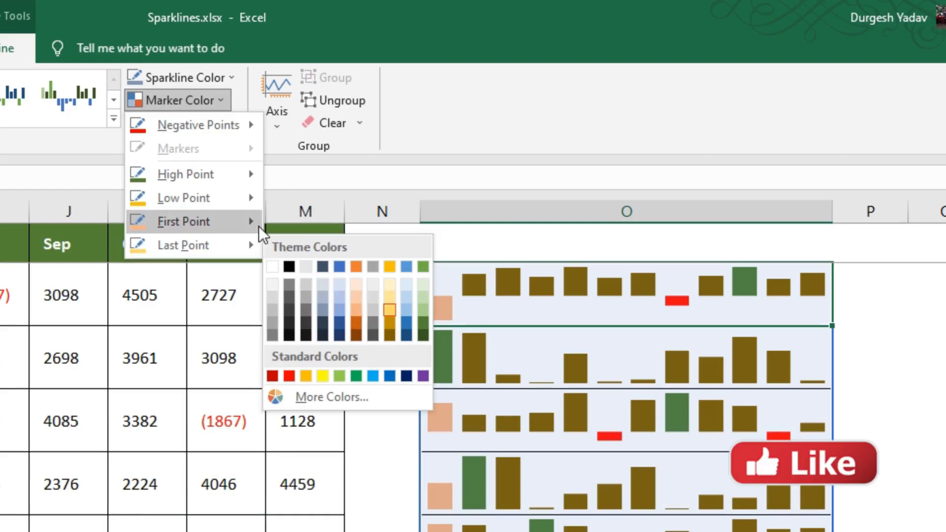
mouse_move(241, 220)
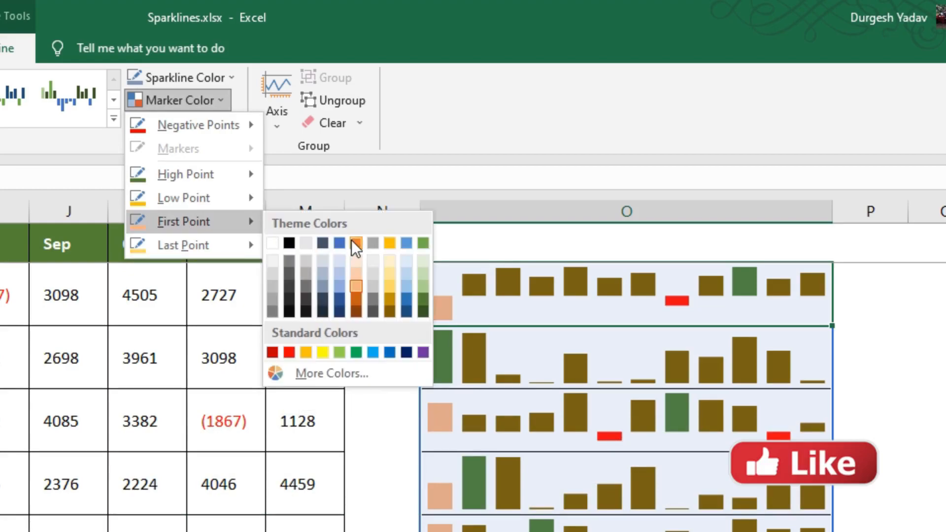
left_click(356, 297)
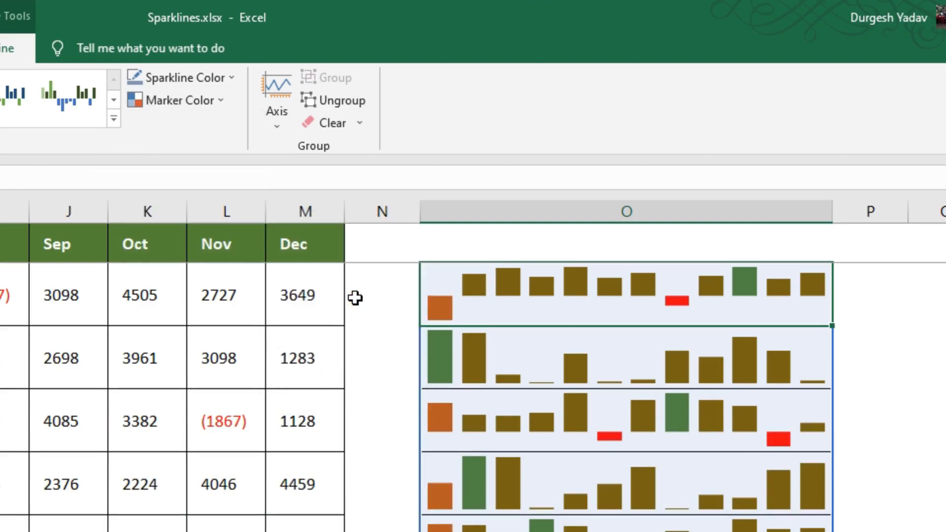
- Set the Last Point marker color to dark blue (25% darker) for the sparklines and deselect them to check the result
left_click(223, 103)
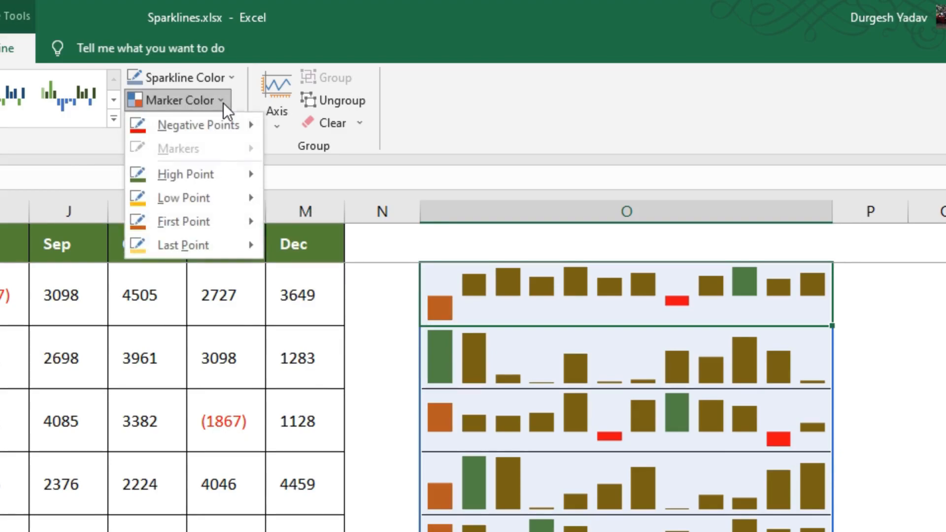
mouse_move(203, 247)
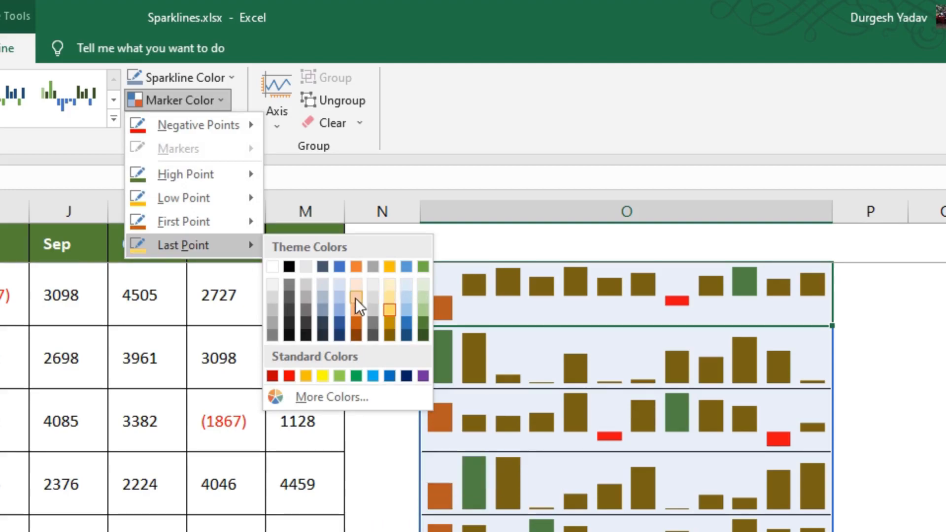
left_click(339, 321)
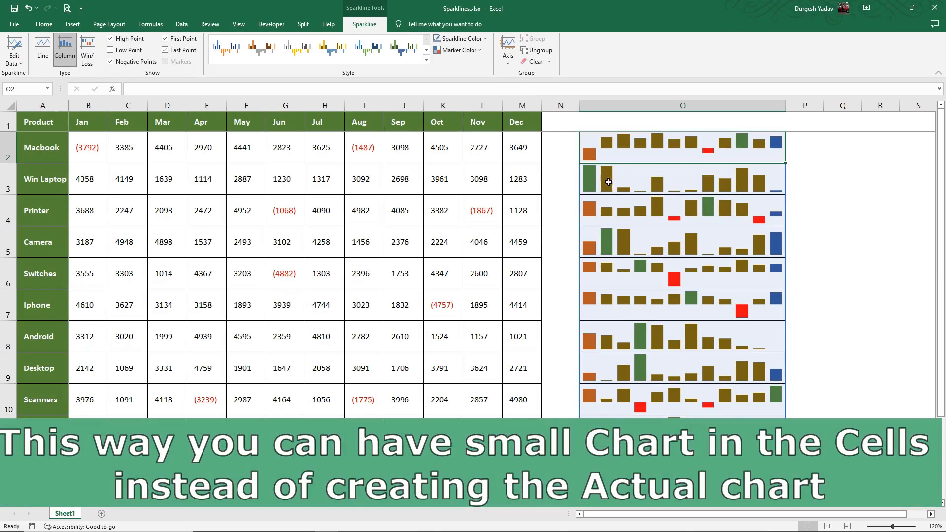
left_click(592, 183)
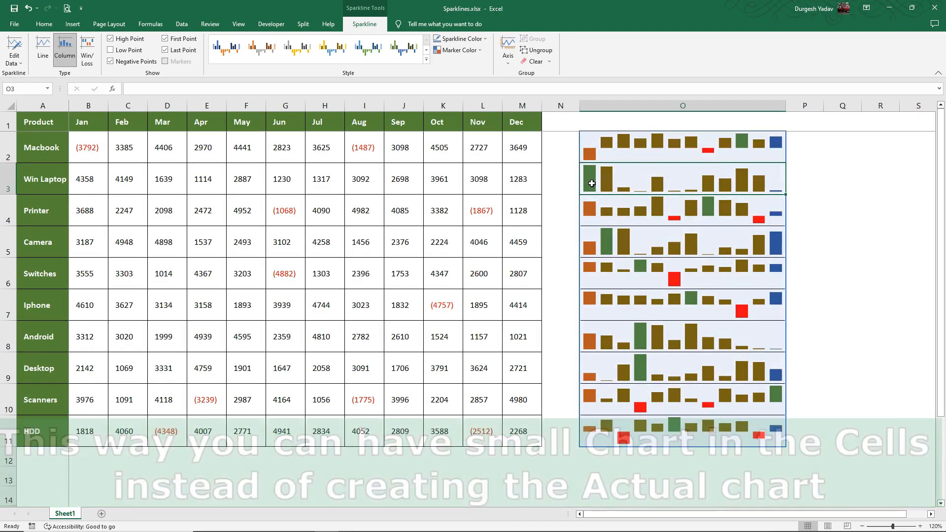
left_click(556, 211)
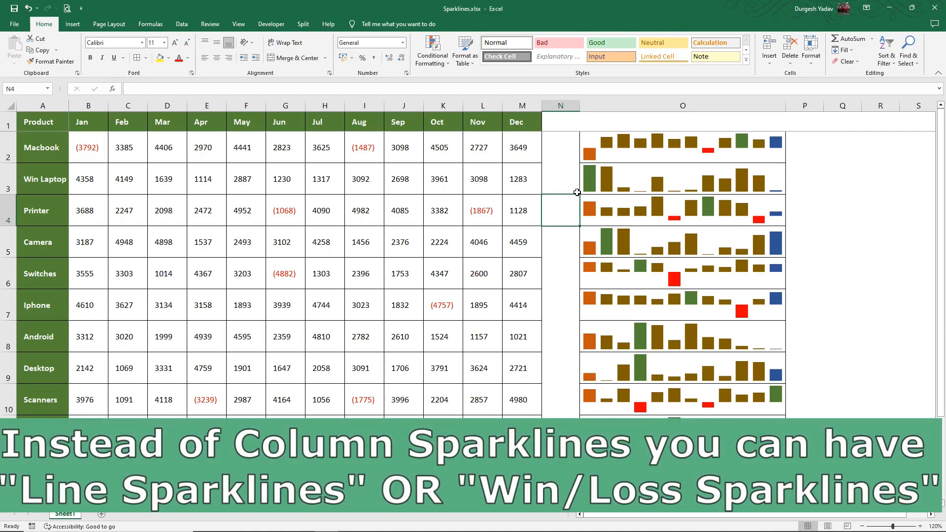
- Try the Line and Win/Loss types on the O2:O11 sparklines and return them to Column
left_click(609, 153)
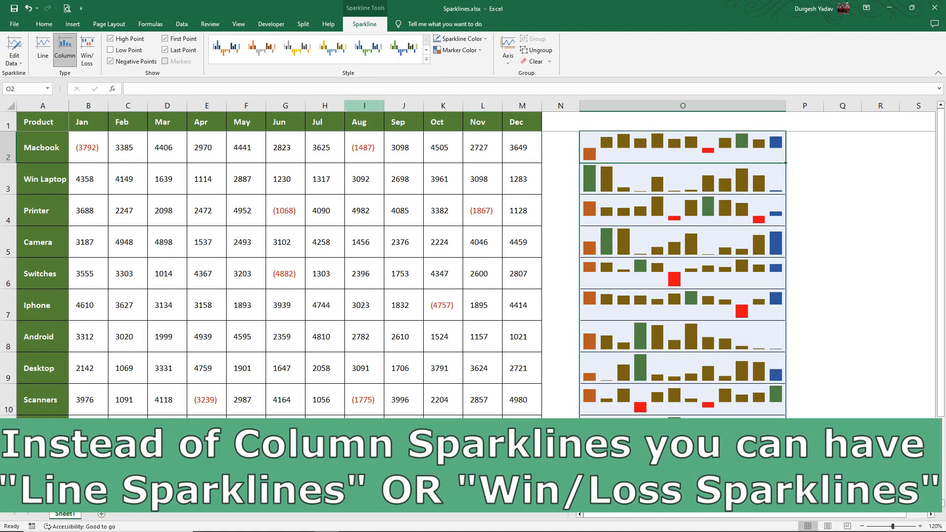
left_click(46, 60)
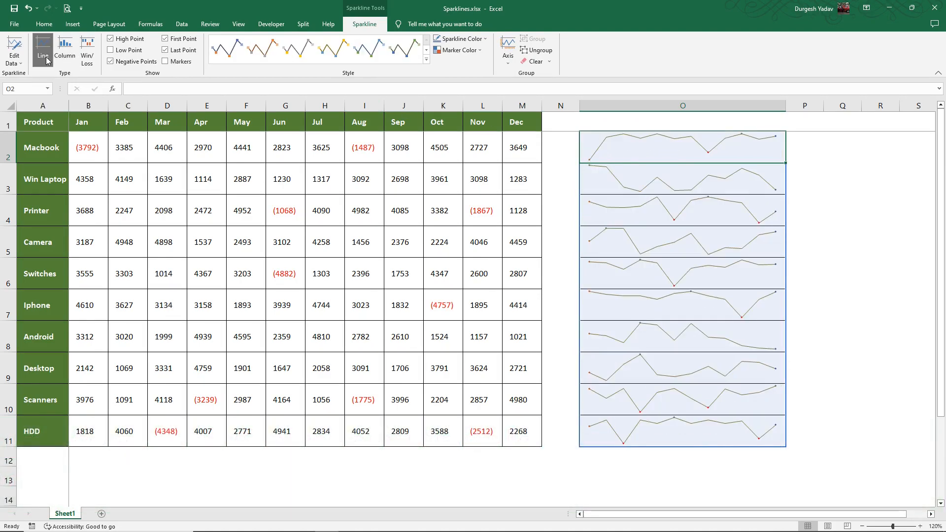
left_click(90, 63)
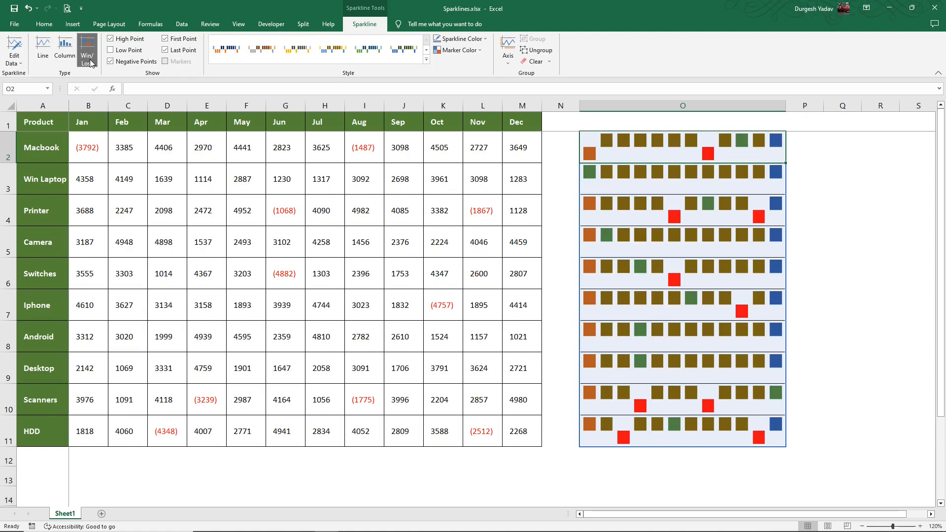
left_click(64, 56)
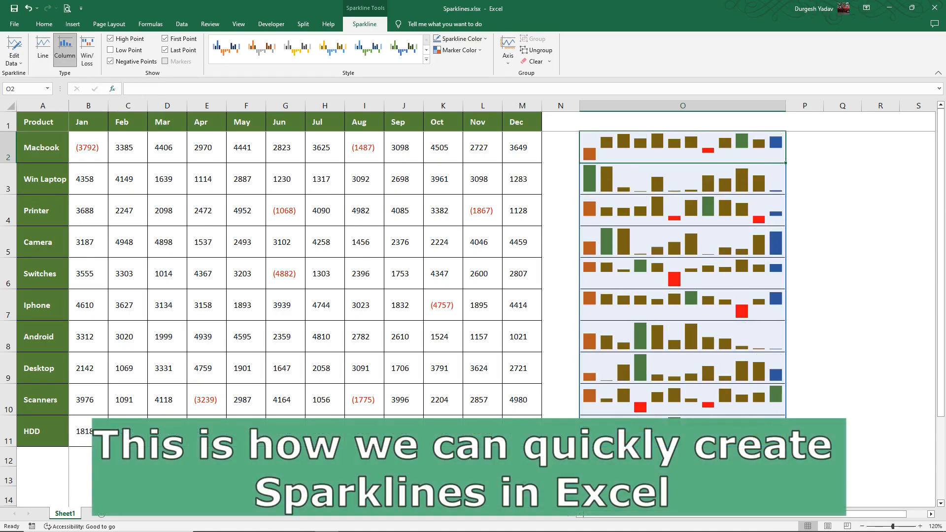
left_click(570, 150)
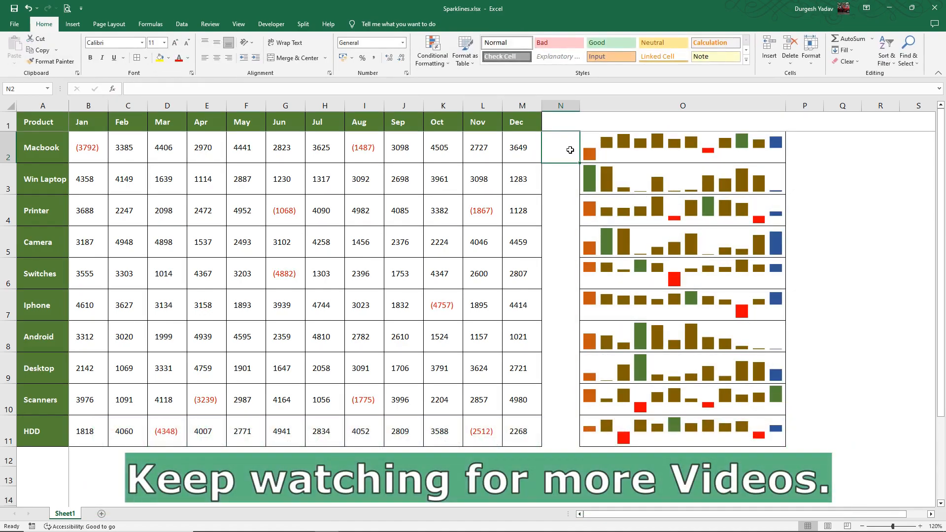
left_click(586, 152)
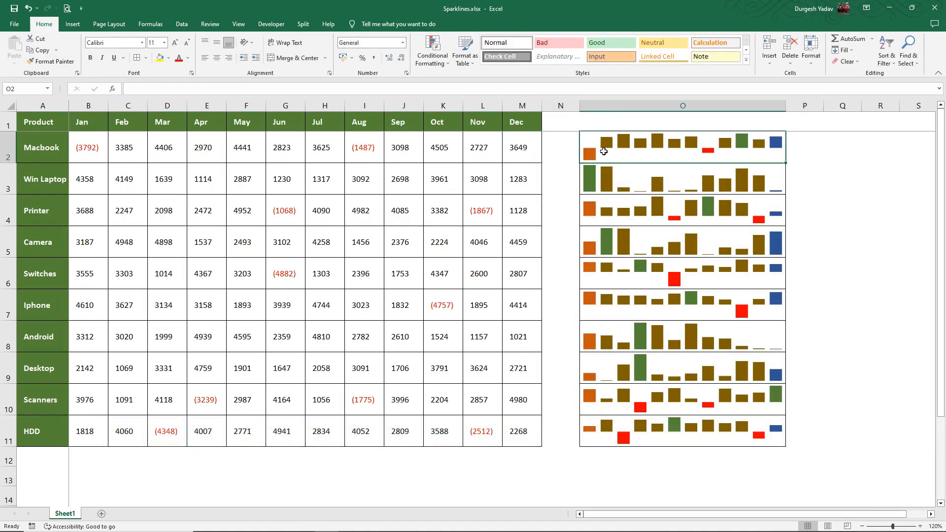